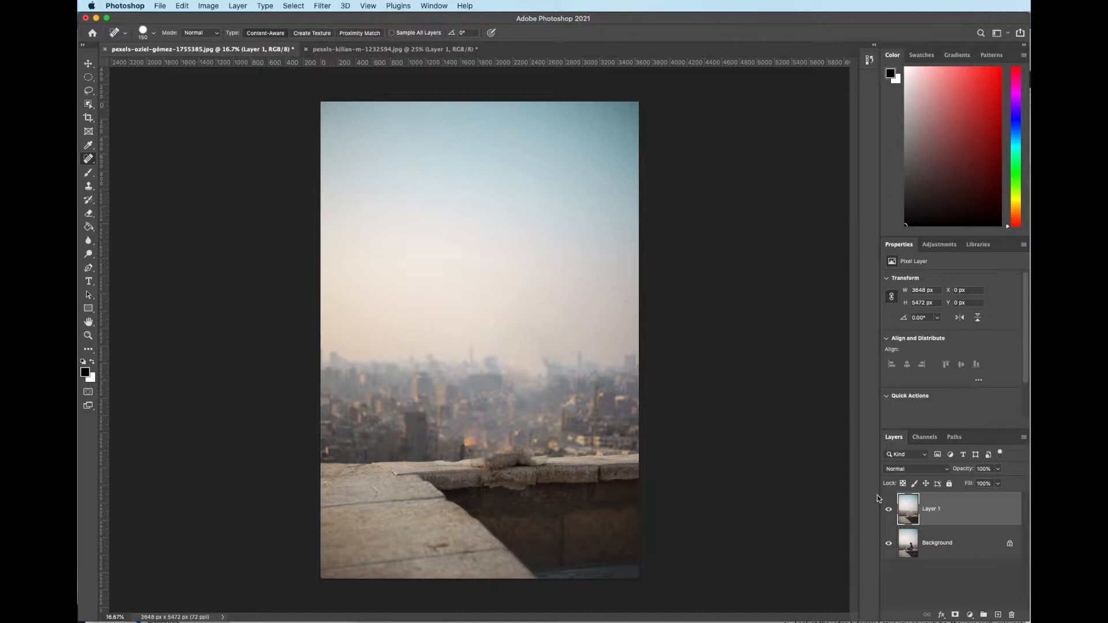
Compare the lake photo with and without its retouched Layer 1.
left_click(398, 49)
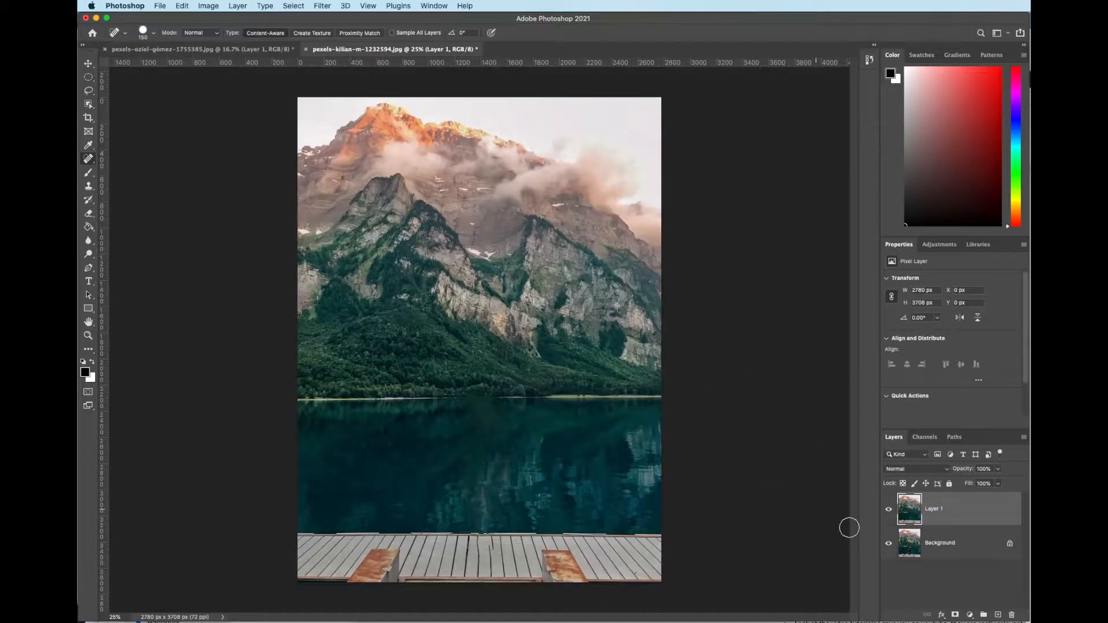
left_click(889, 510)
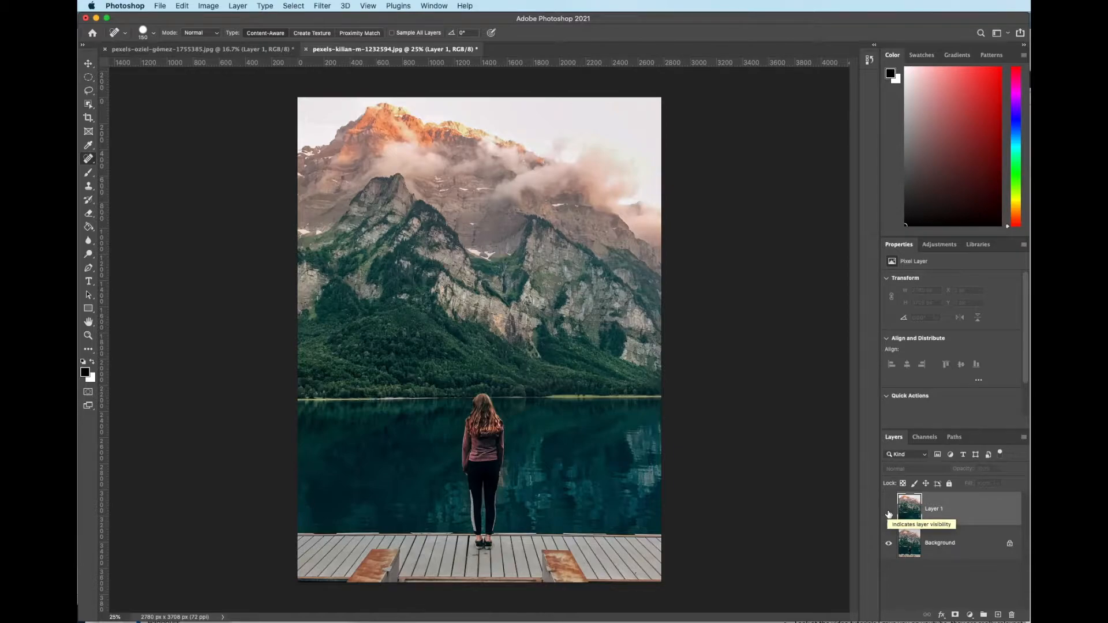
left_click(889, 511)
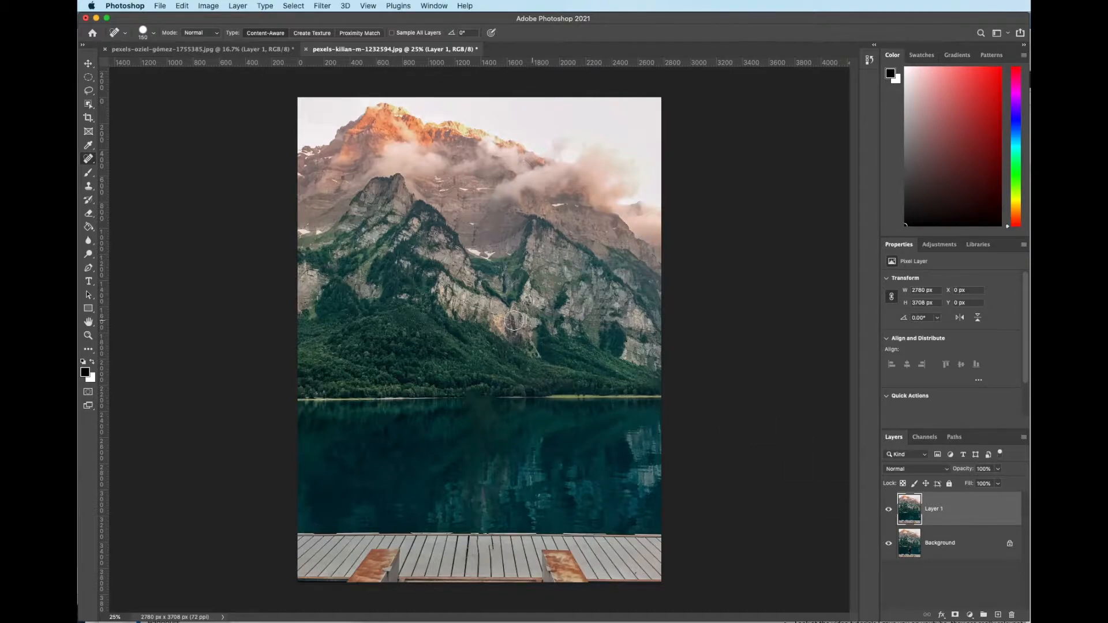
Hide and delete the retouched Layer 1 in the city rooftop photo.
left_click(223, 49)
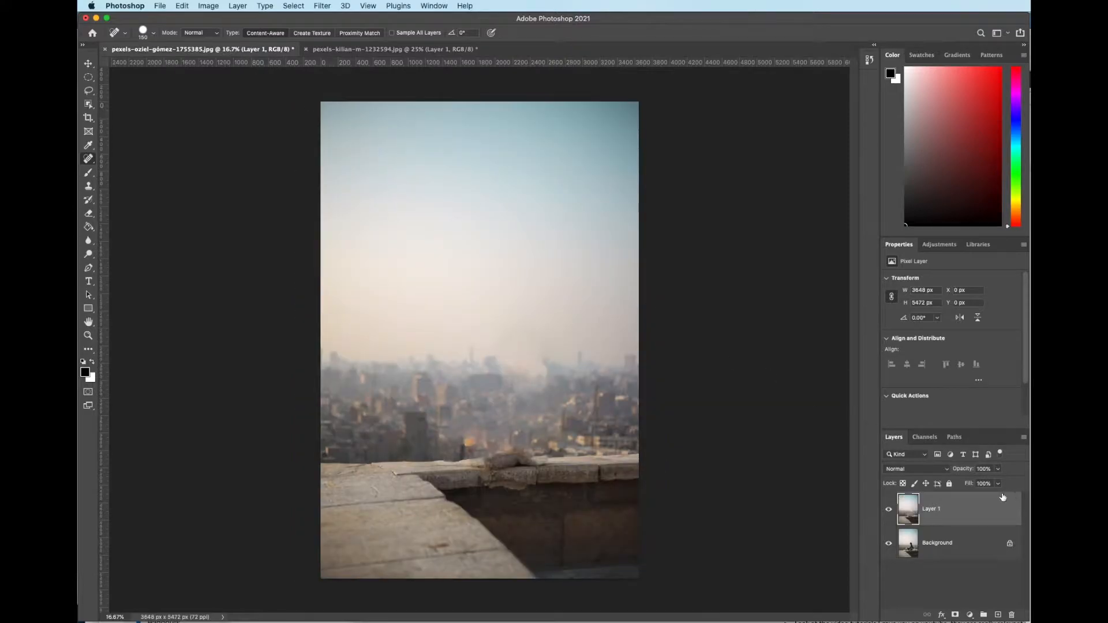
left_click(888, 510)
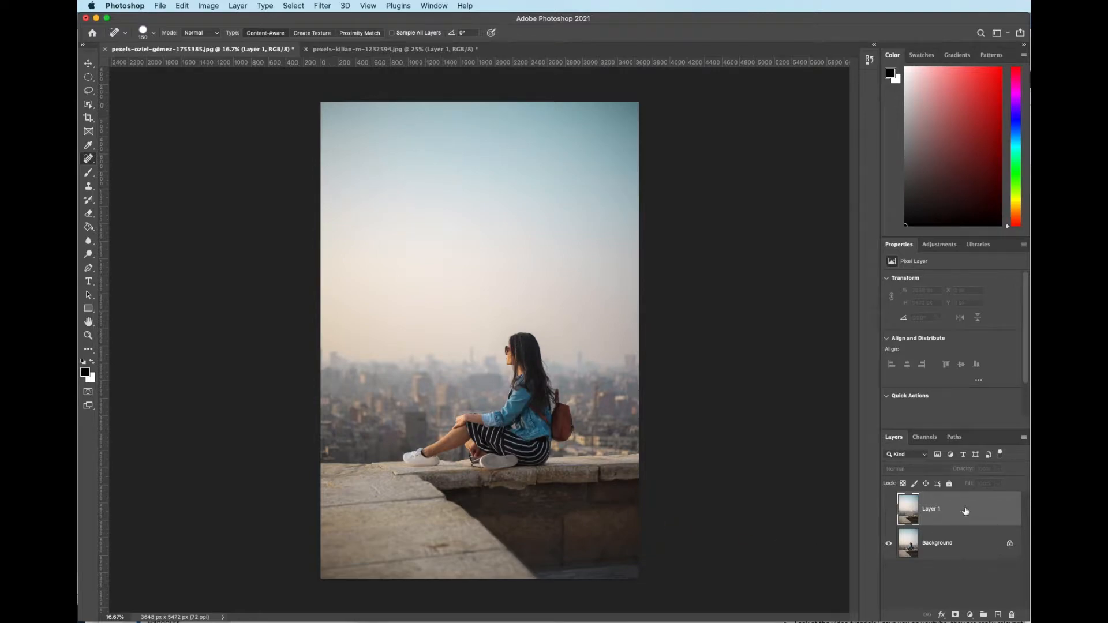
left_click_drag(977, 513, 1012, 615)
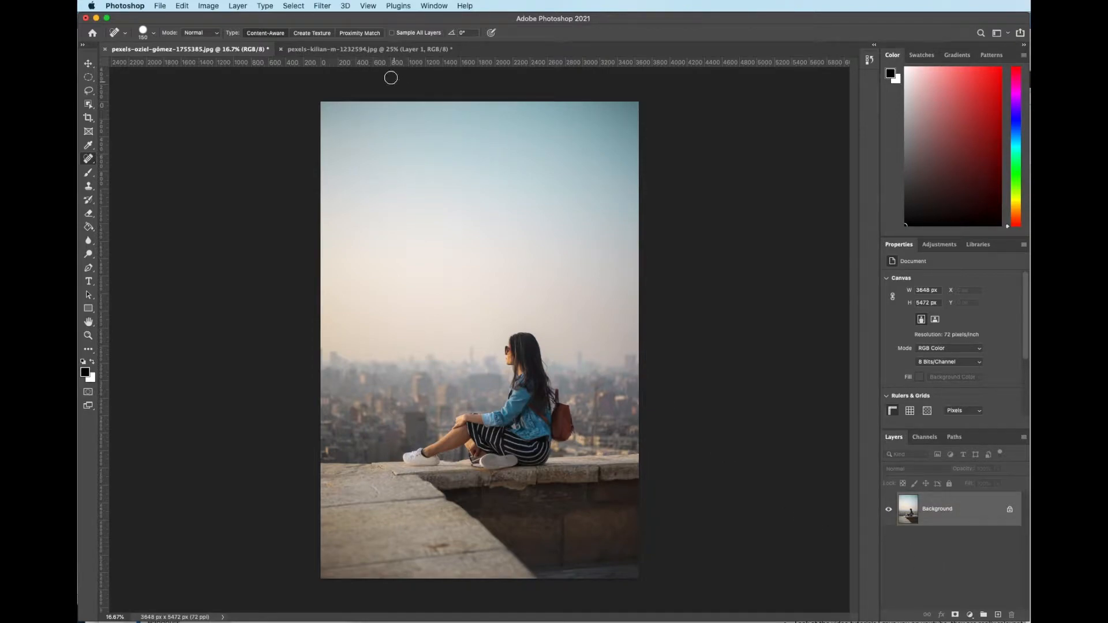
Select the seated woman with Select Subject, remove her with Content-Aware Fill output to the current layer, and clear the selection.
left_click(294, 5)
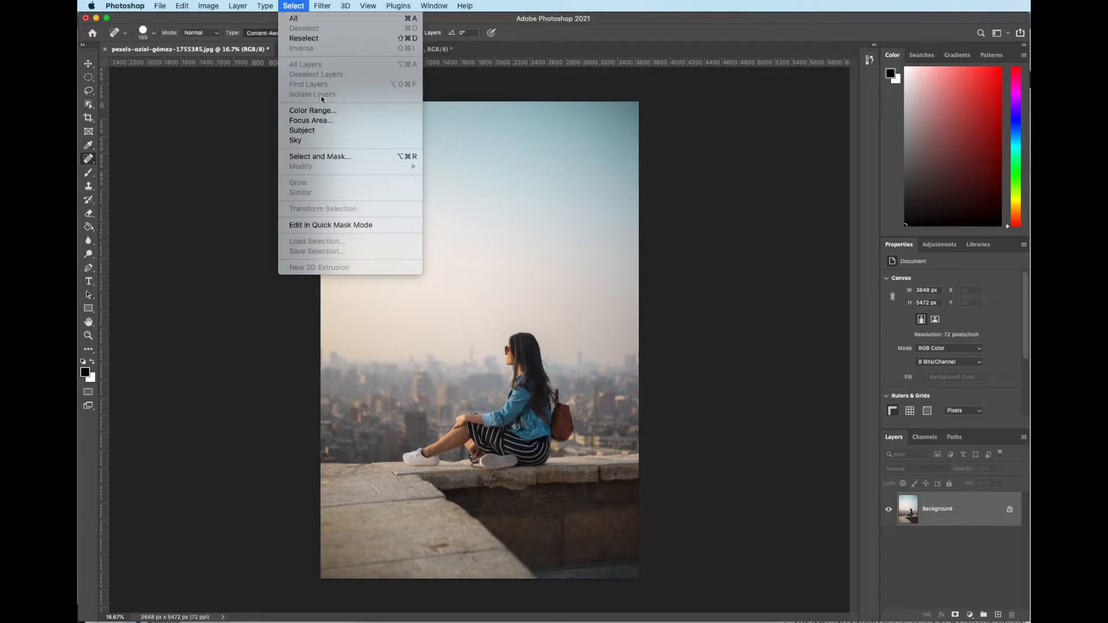
left_click(312, 132)
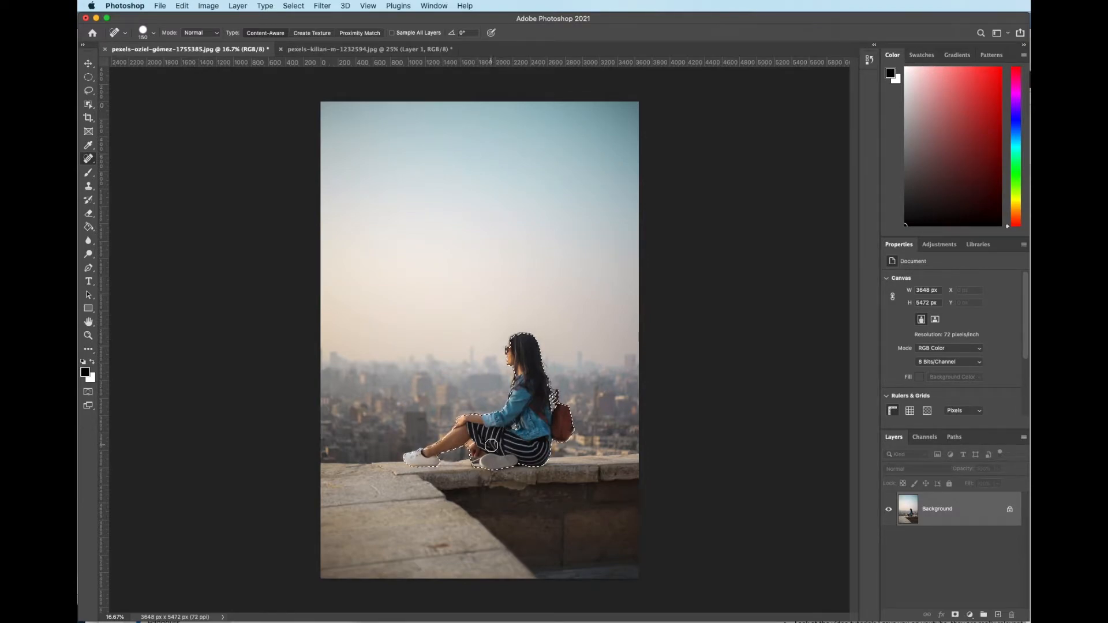
left_click(185, 7)
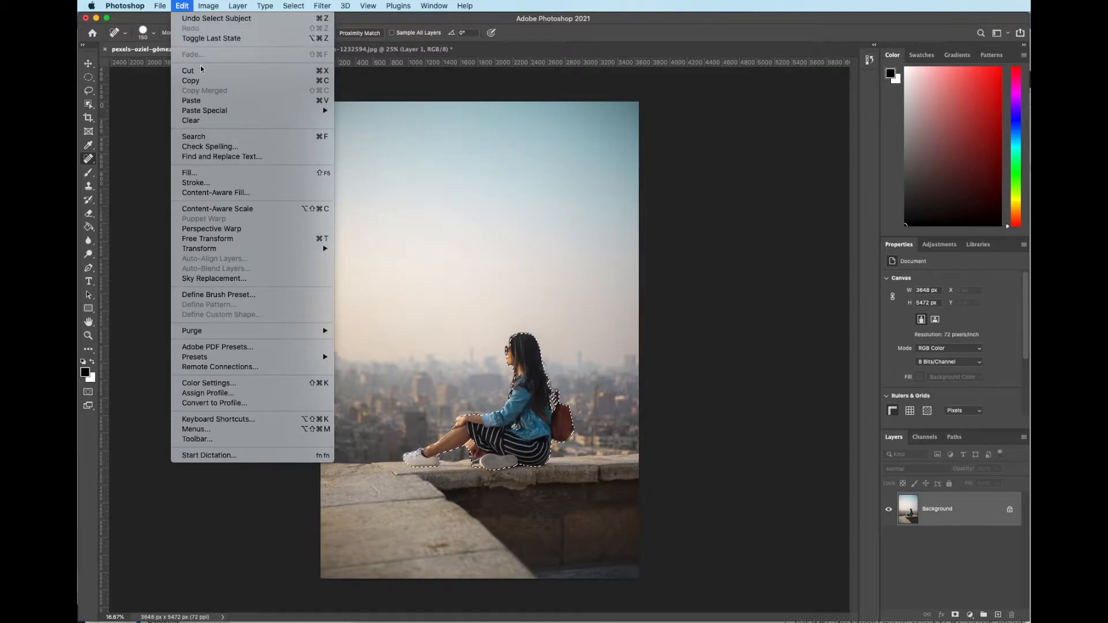
left_click(240, 192)
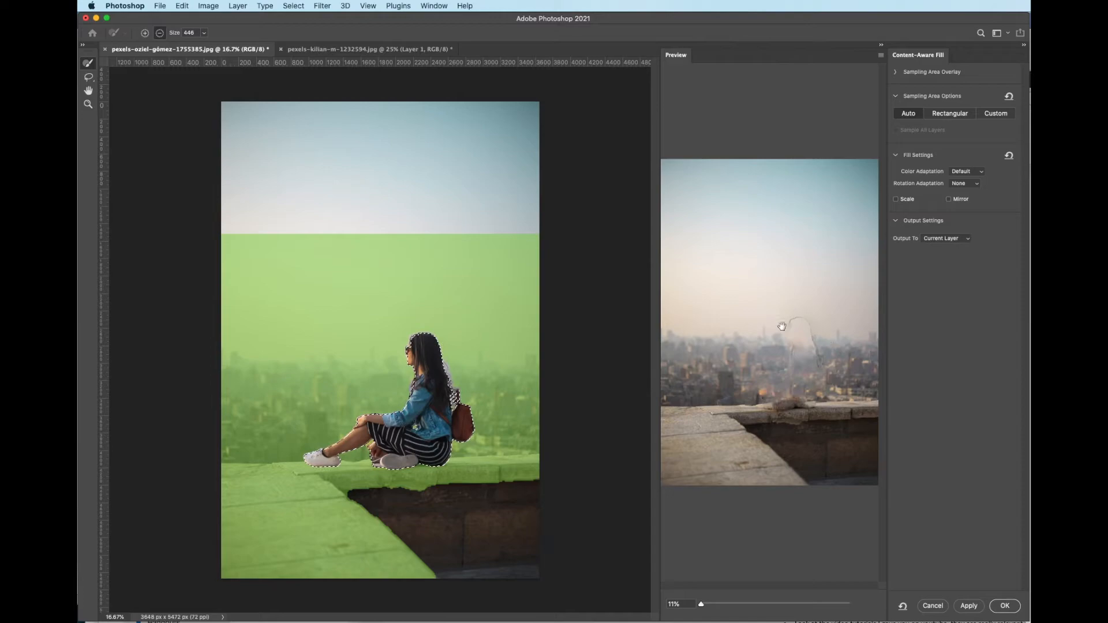
left_click(968, 240)
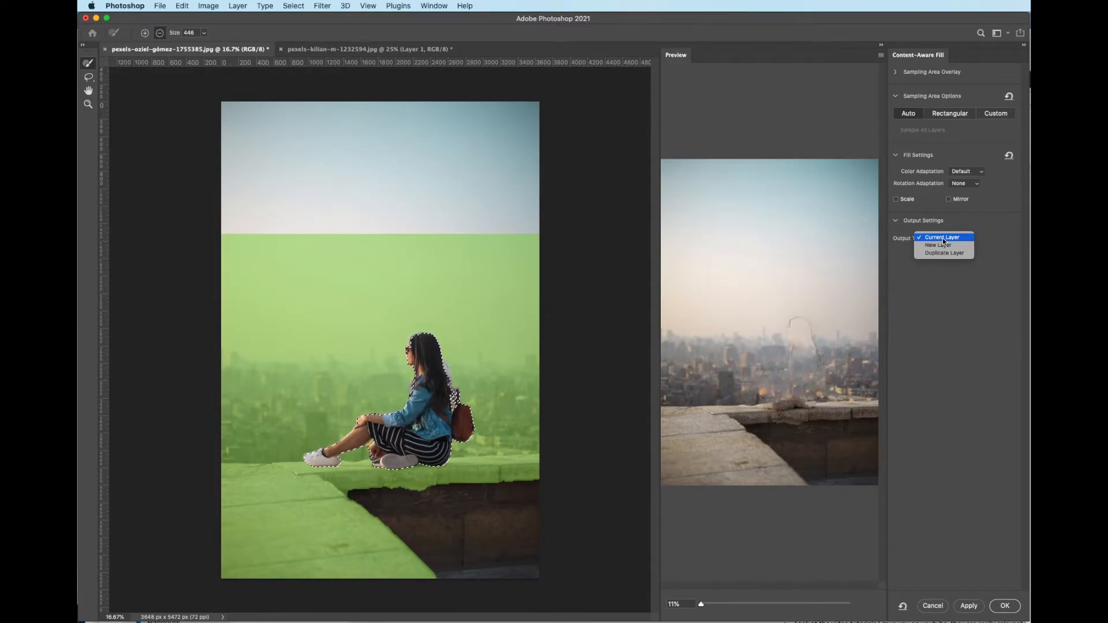
left_click(1005, 606)
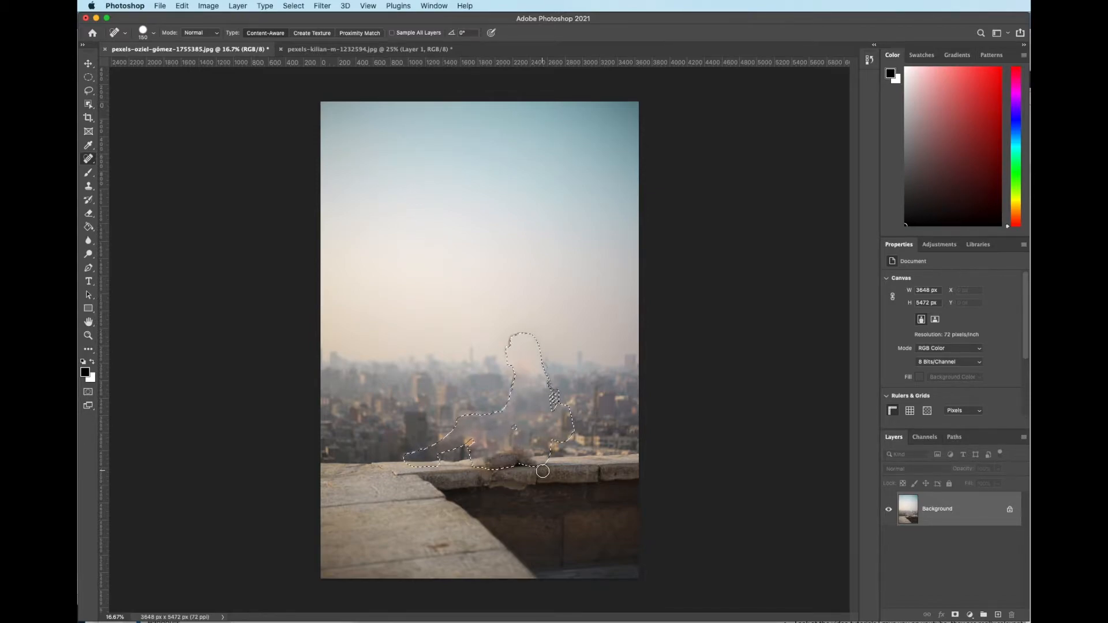
left_click(300, 7)
left_click(310, 28)
Set up the Spot Healing Brush with a brush size of 200 px.
left_click(90, 160)
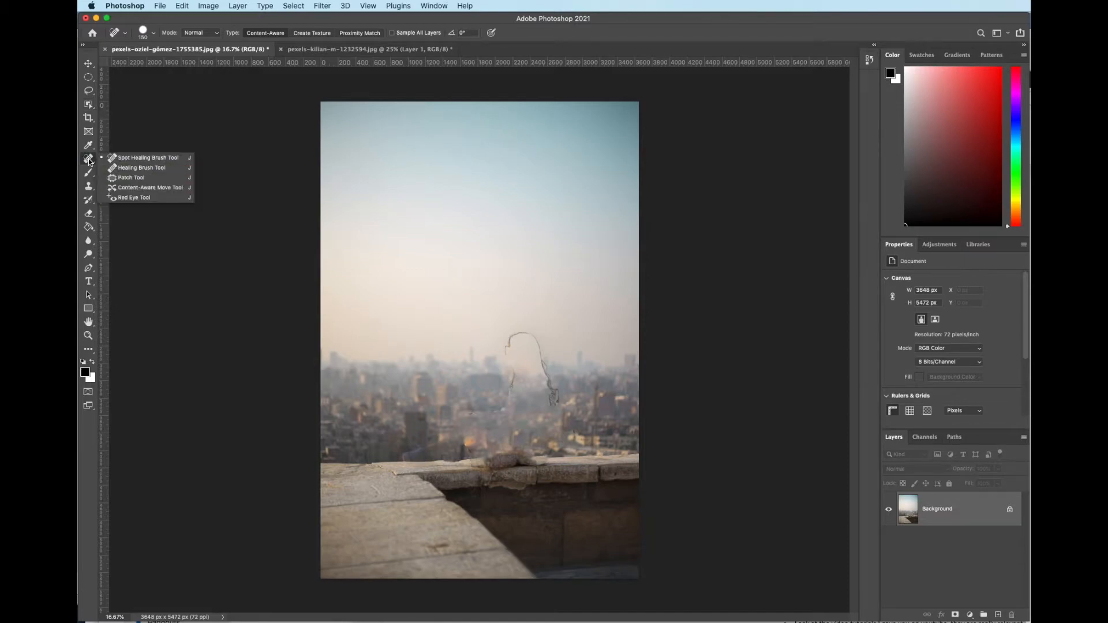
left_click(155, 158)
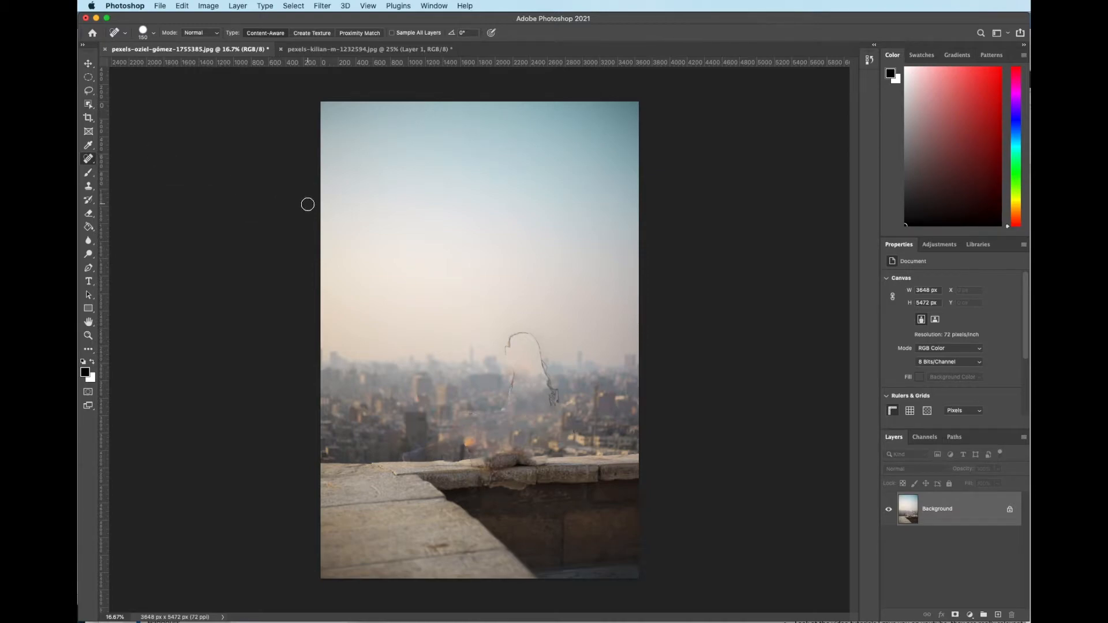
left_click(153, 33)
left_click_drag(159, 60, 150, 61)
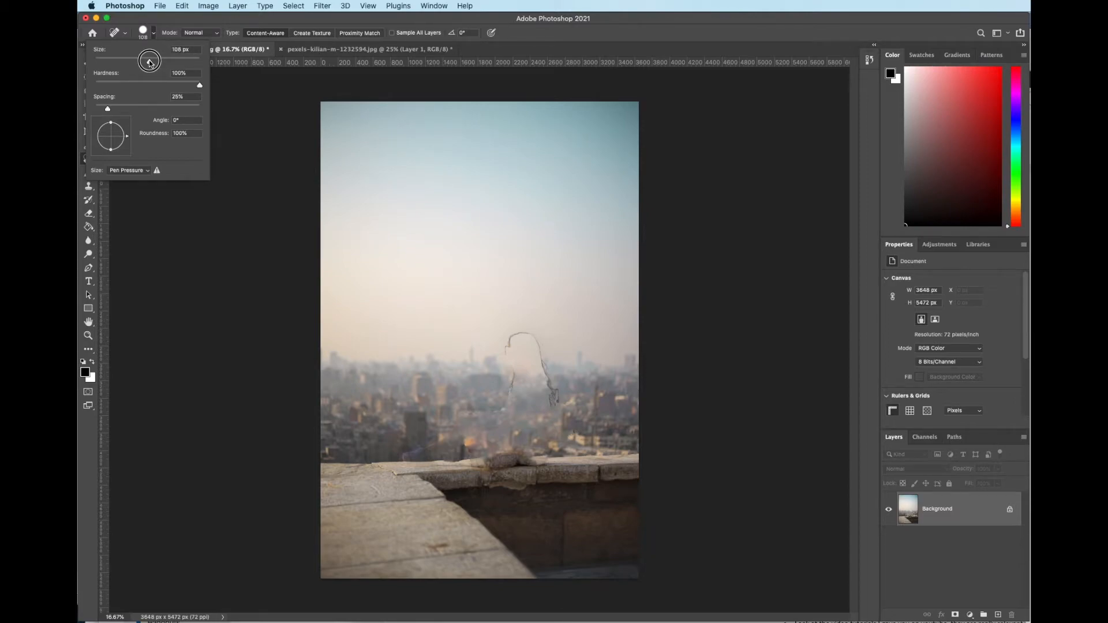
left_click(289, 256)
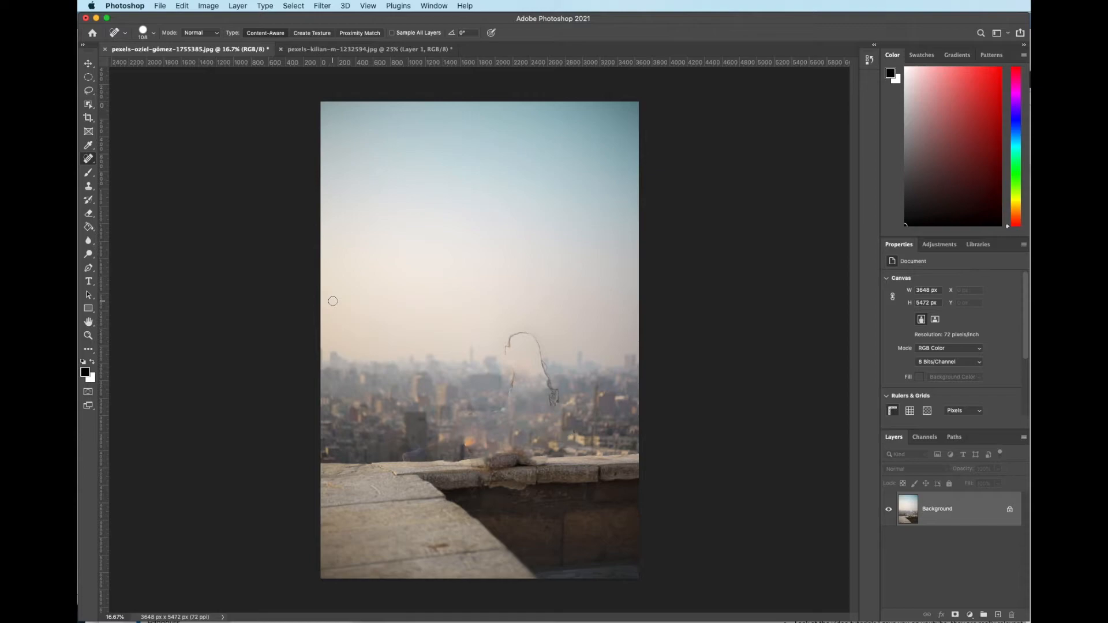
key("bracketright")
key("bracketright")
key("bracketright")
key("bracketright")
key("bracketright")
key("bracketleft")
Heal the leftover outline of the removed woman across the sky and city, from the head and back down to the wall.
left_click(510, 345)
left_click(513, 336)
left_click(521, 333)
left_click(528, 330)
left_click(535, 338)
left_click(535, 341)
left_click(539, 350)
left_click(542, 361)
left_click(546, 369)
left_click(542, 359)
left_click(549, 382)
left_click(554, 402)
left_click(553, 400)
left_click(507, 353)
left_click(509, 365)
left_click(514, 381)
left_click(508, 391)
left_click(504, 404)
left_click(494, 409)
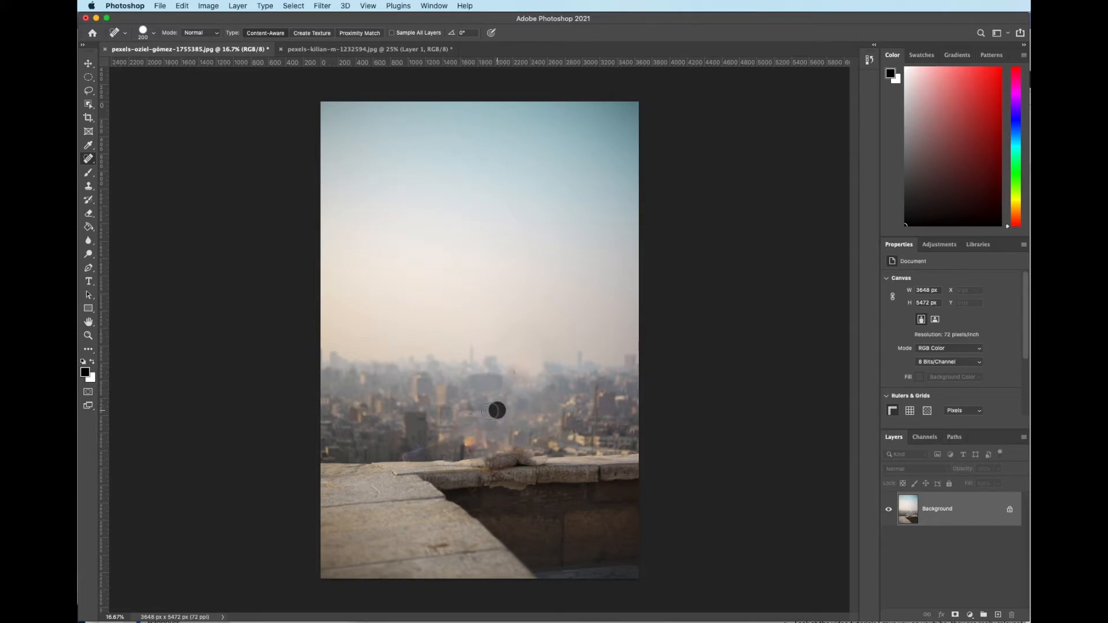
left_click(483, 411)
left_click(463, 412)
left_click(457, 422)
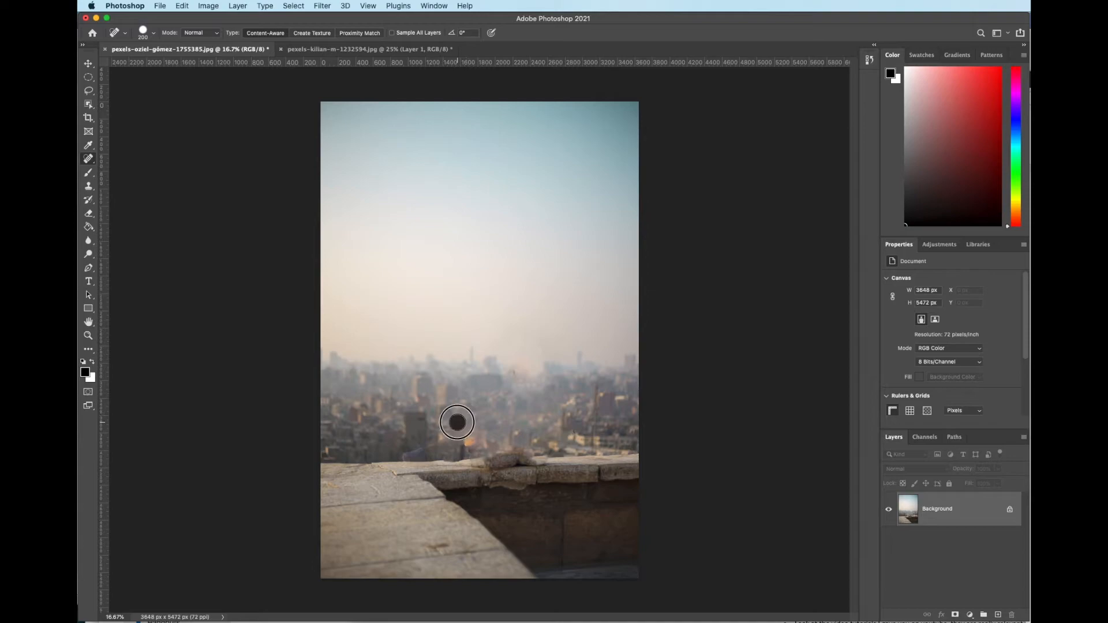
left_click(446, 433)
left_click(434, 443)
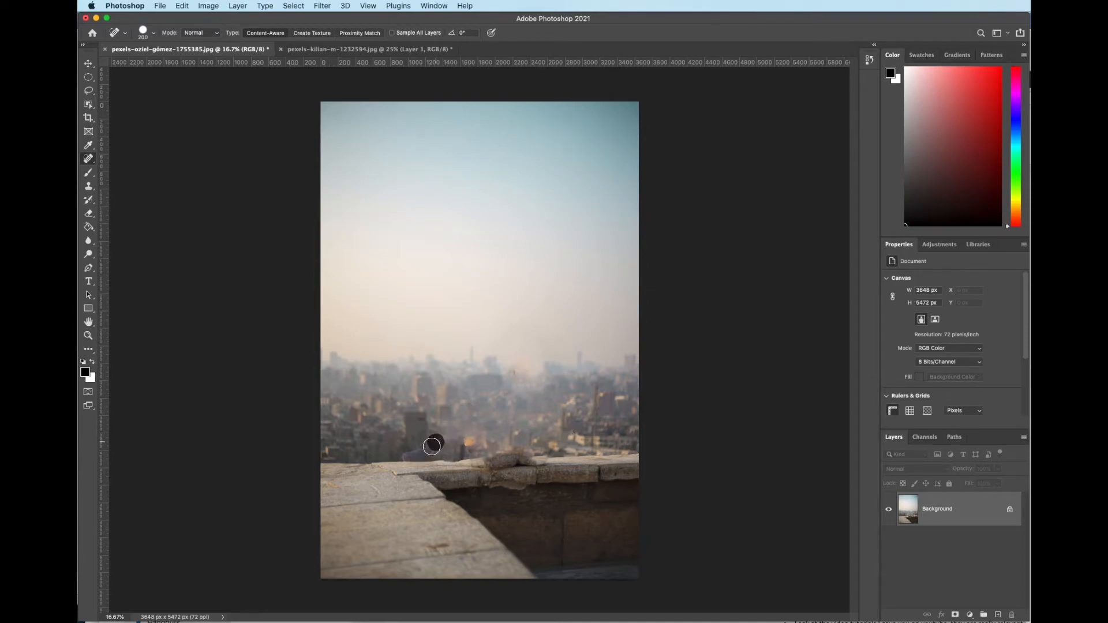
left_click(424, 450)
left_click(406, 454)
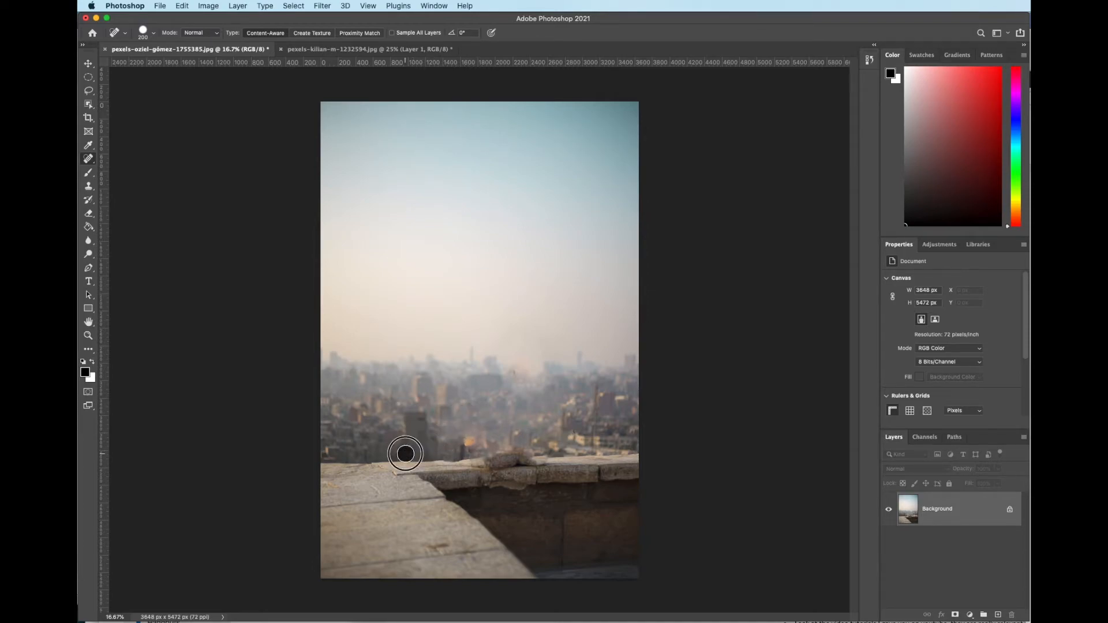
left_click(572, 424)
Hide and delete the retouched Layer 1 in the lake photo.
left_click(349, 51)
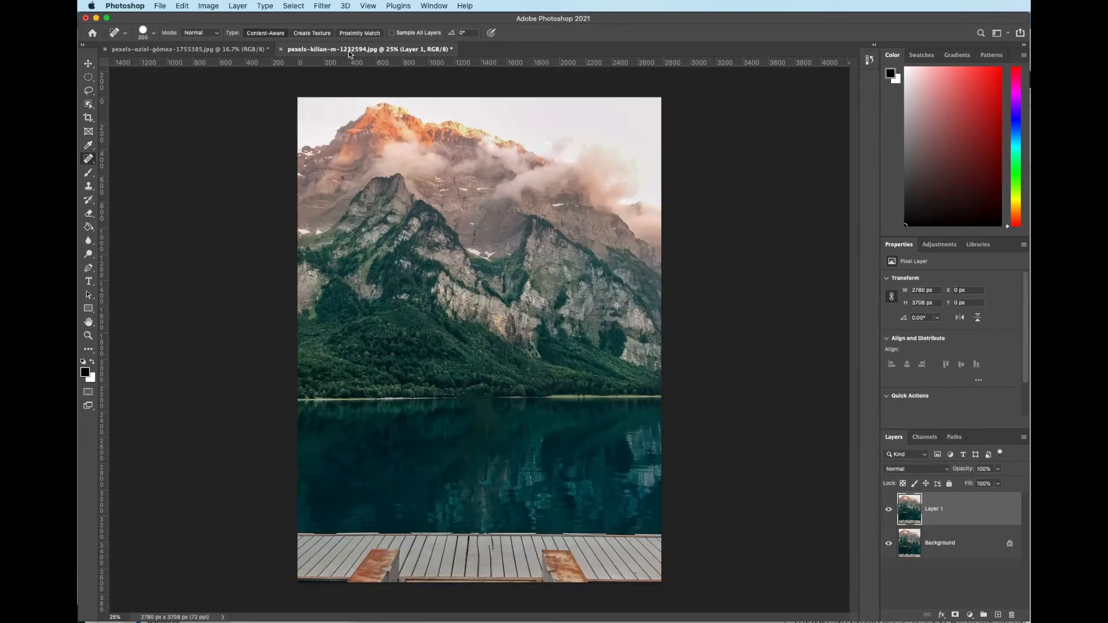
left_click(888, 510)
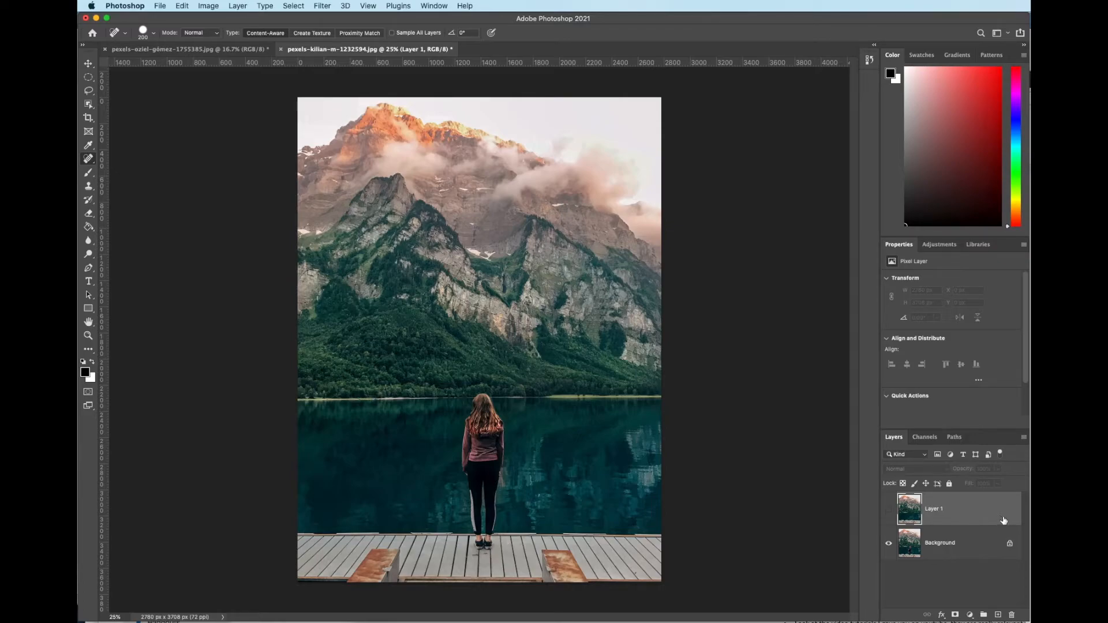
left_click_drag(974, 515, 992, 555)
left_click_drag(1009, 612, 1010, 613)
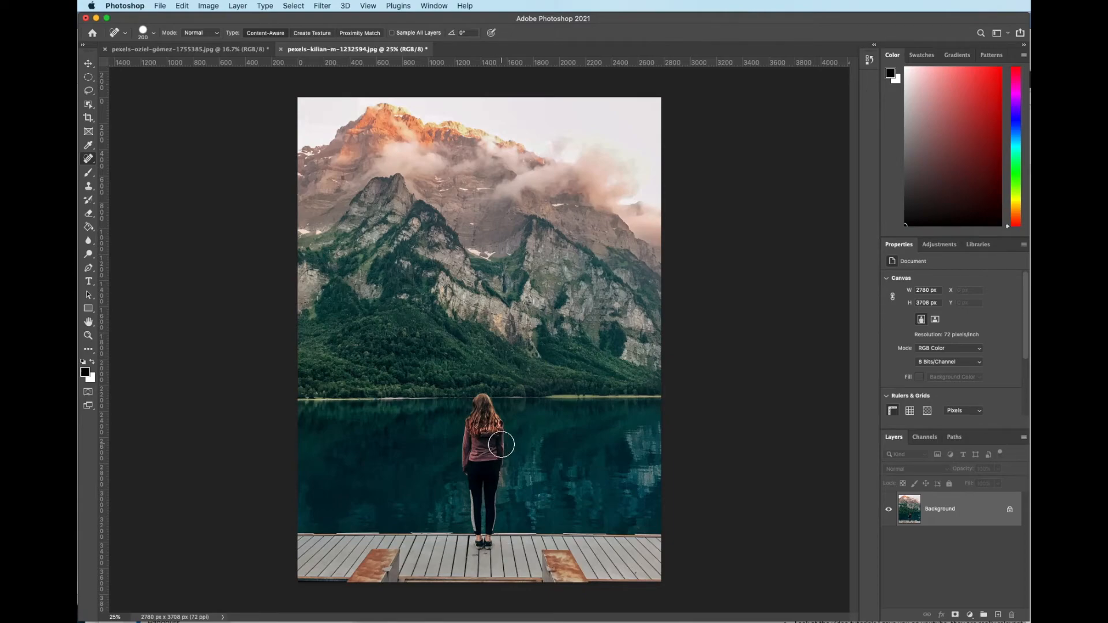
Select the standing woman with Select Subject, remove her with Content-Aware Fill output to the current layer, and clear the selection.
left_click_drag(494, 438, 491, 436)
left_click(293, 6)
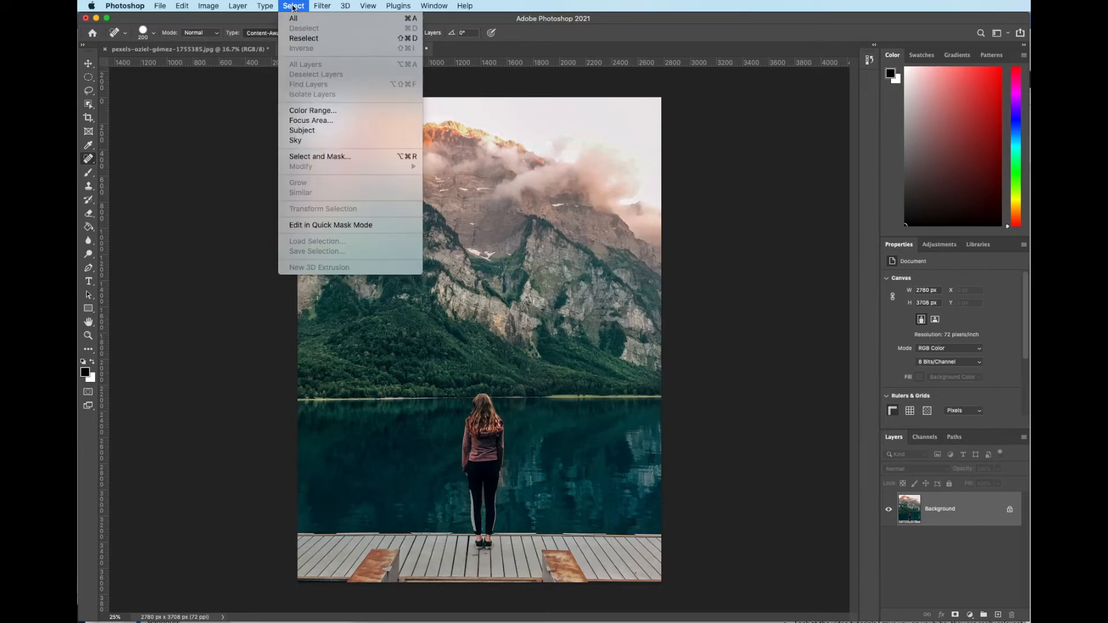
left_click(324, 131)
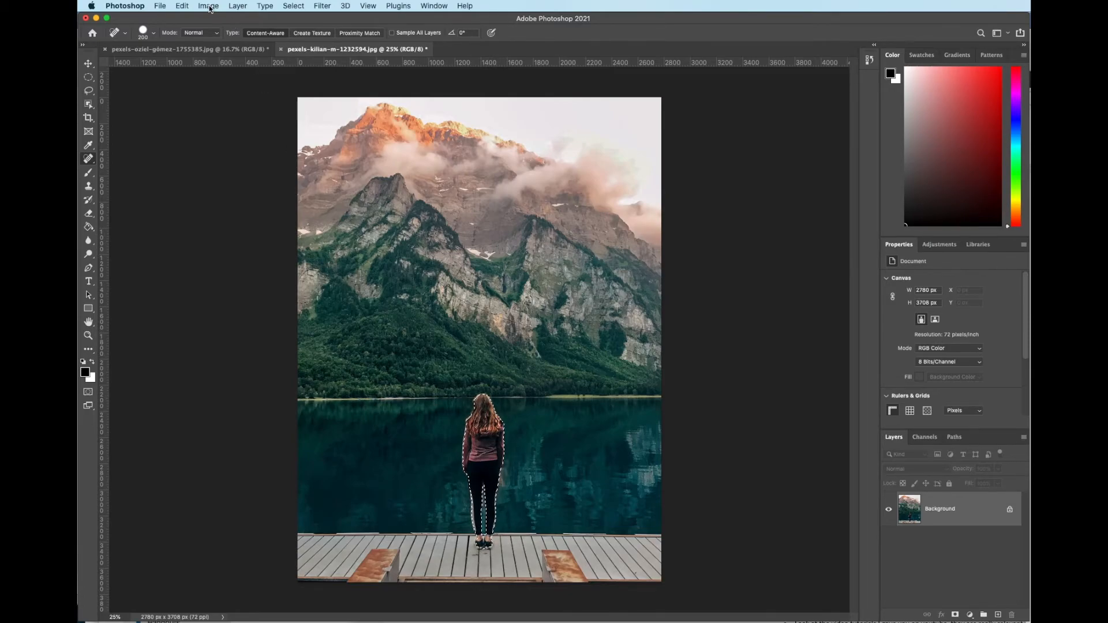
left_click(182, 6)
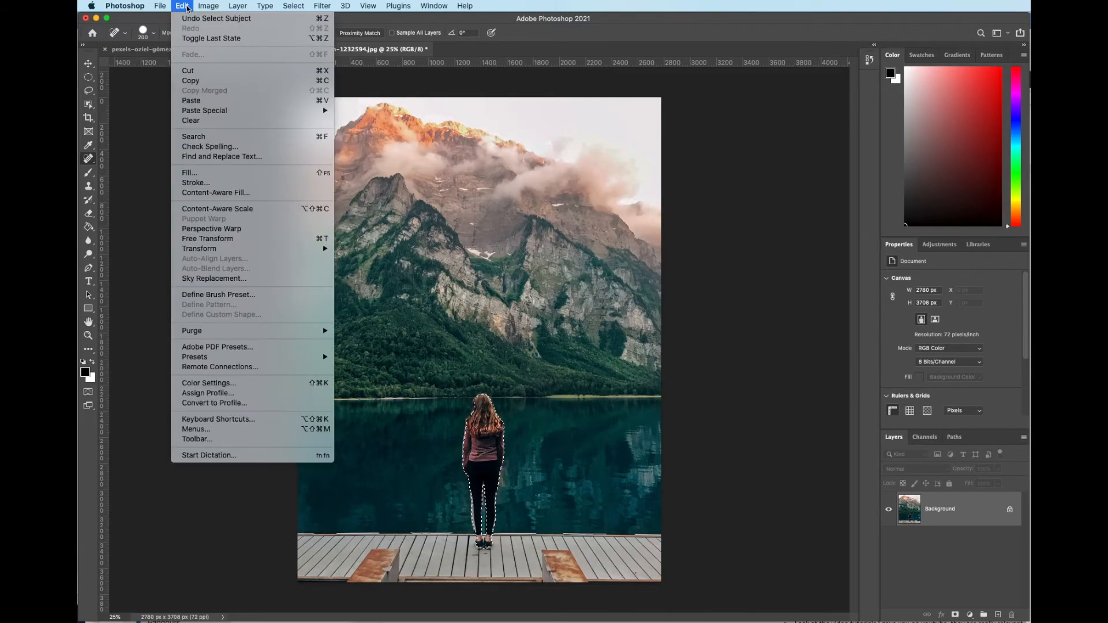
left_click(243, 194)
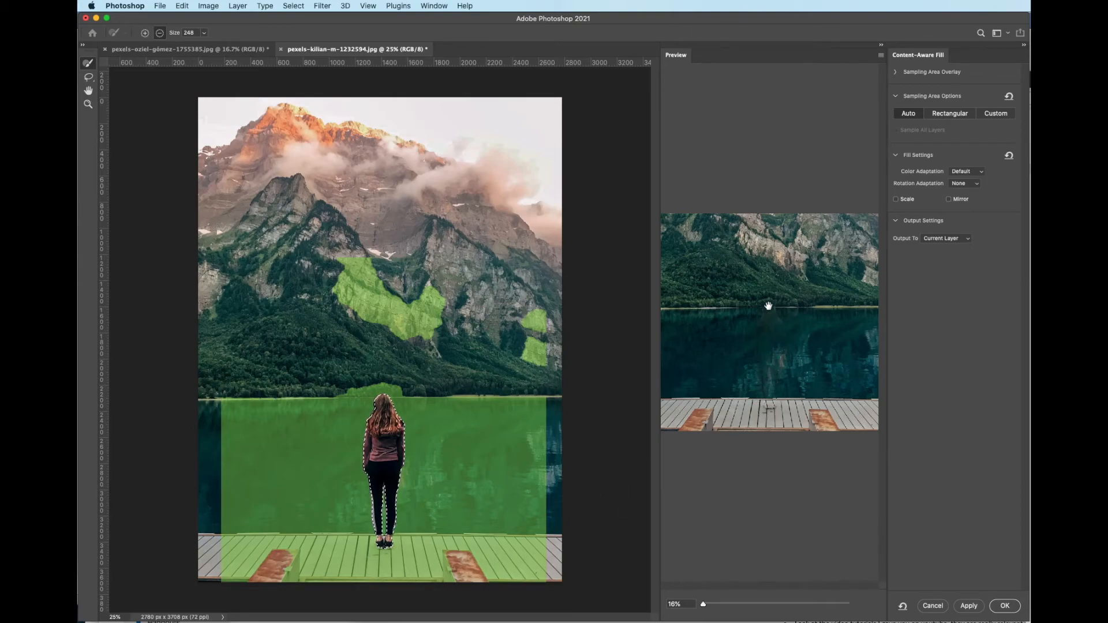
left_click(948, 239)
left_click(945, 238)
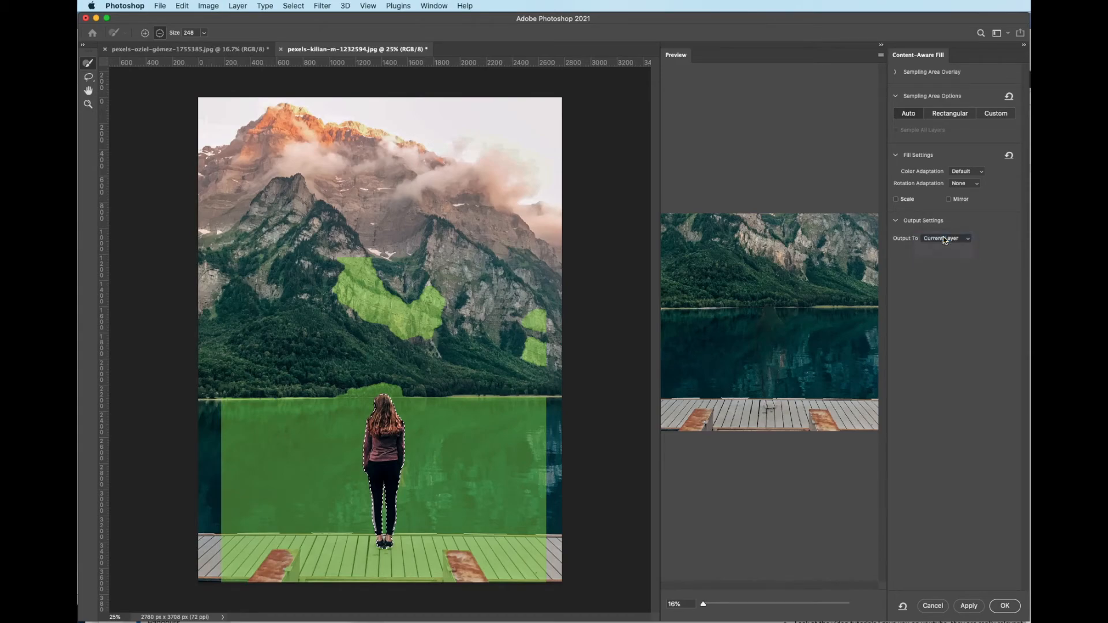
left_click(1005, 607)
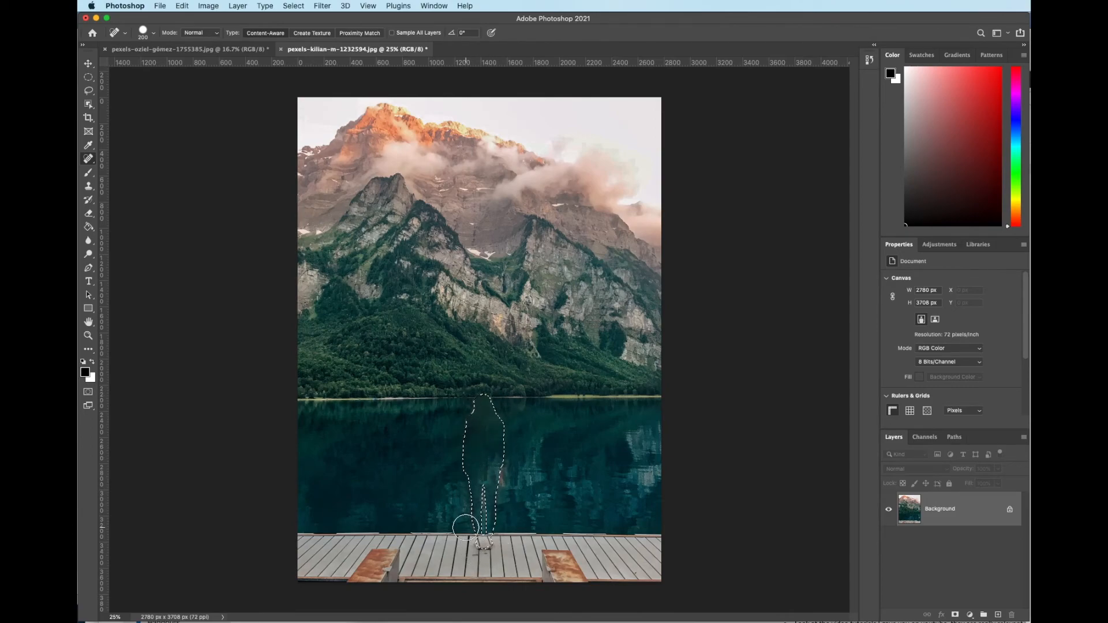
key("super+d")
Heal the leftover traces of the removed woman on the lake water and wooden dock with the Spot Healing Brush.
left_click(88, 159)
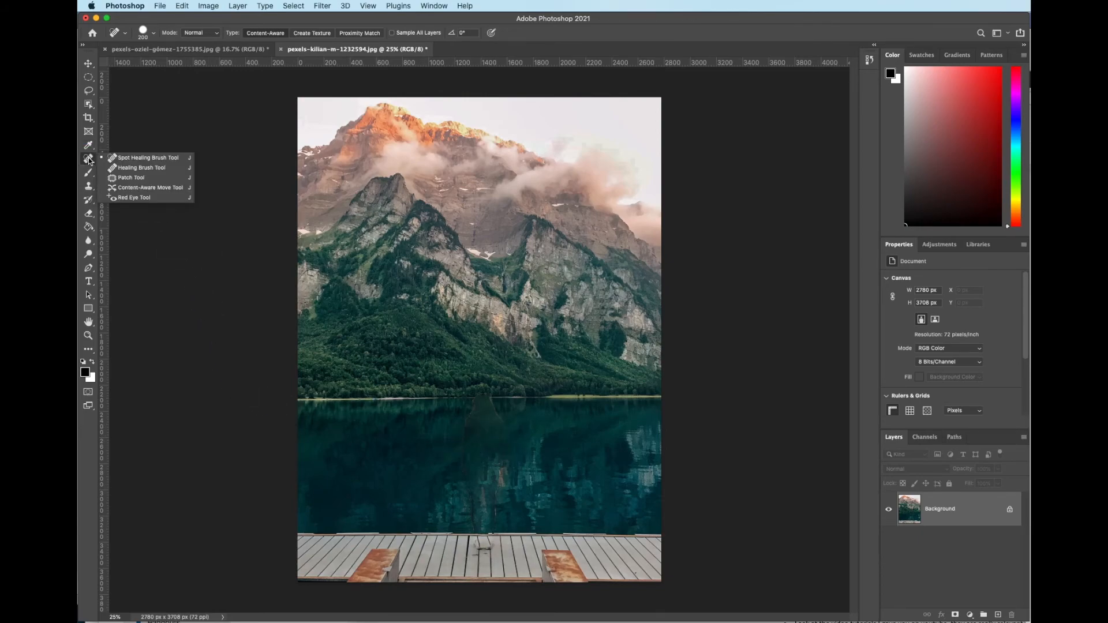
left_click(145, 159)
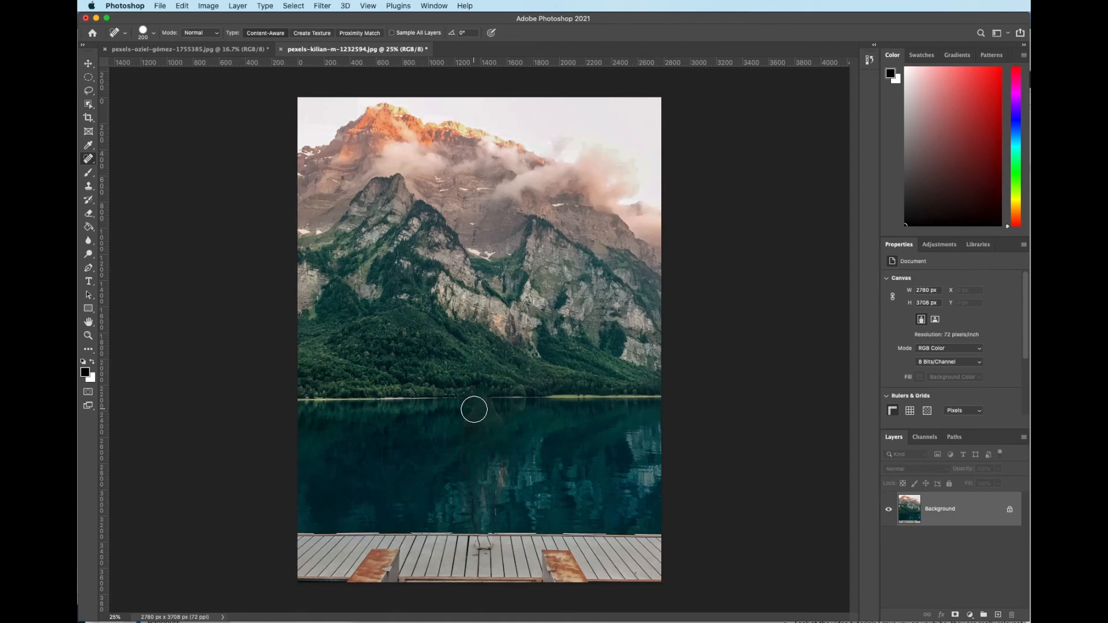
mouse_move(473, 410)
left_mouse_down()
mouse_move(464, 454)
mouse_move(474, 445)
left_mouse_up()
left_click(495, 408)
left_click(504, 427)
left_click(502, 456)
left_click(498, 469)
left_click(497, 504)
left_click(497, 518)
left_click(472, 497)
left_click(473, 515)
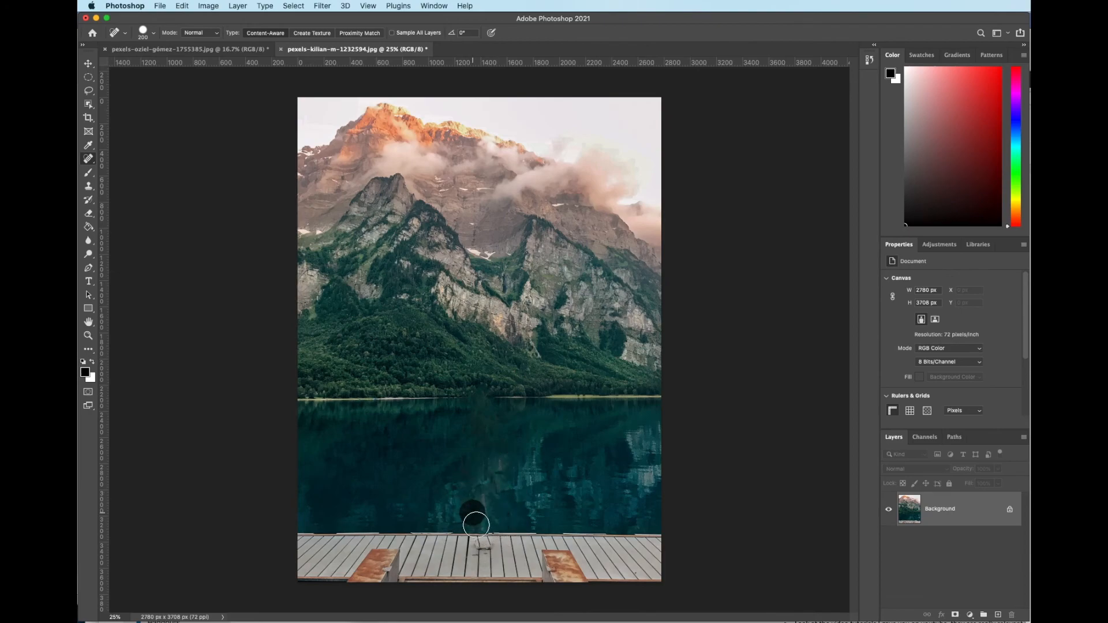
left_click(477, 546)
left_click(488, 545)
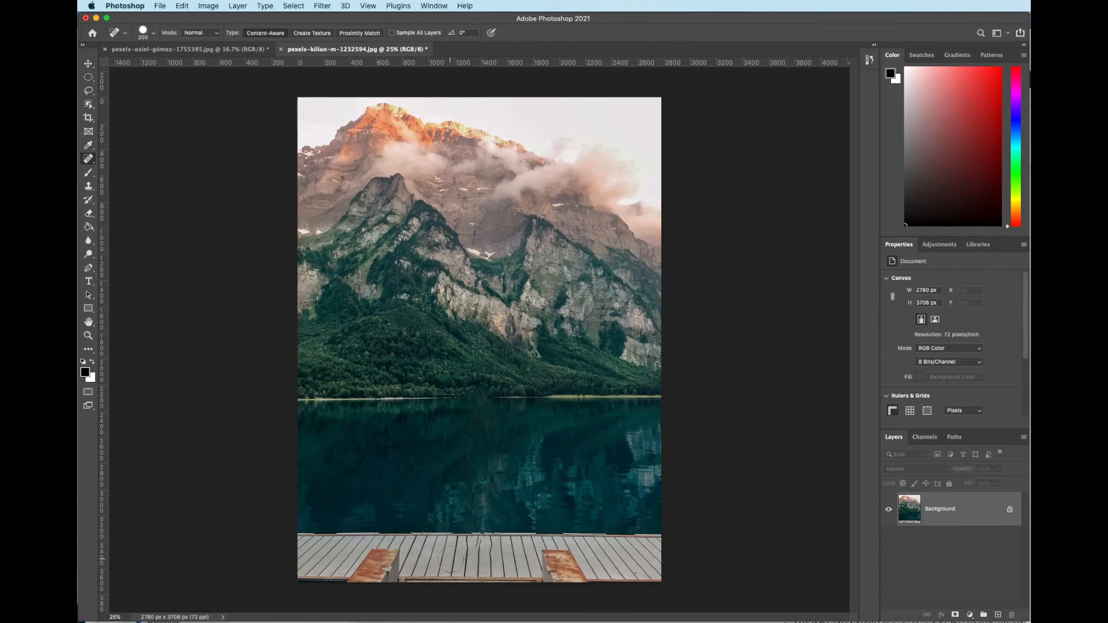